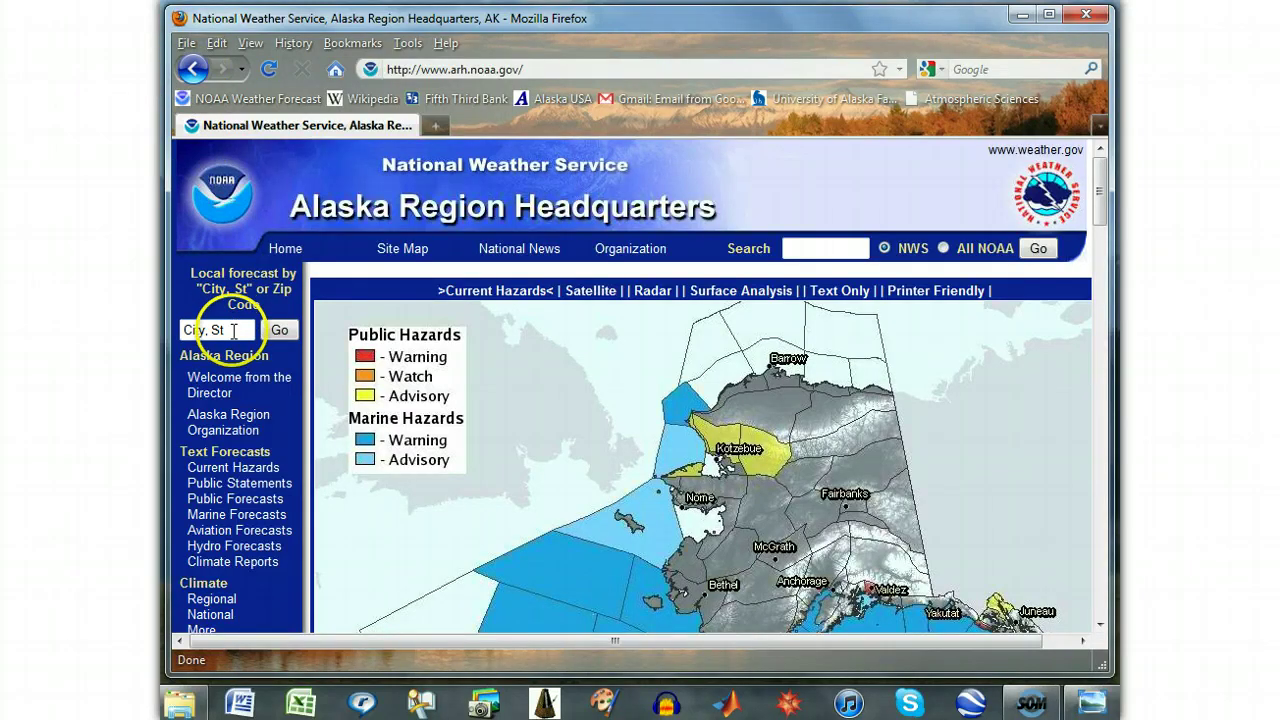
Step: Go to the Anchorage forecast office's TV Weather page from the sidebar
scroll(214, 500, down, 6)
scroll(215, 458, down, 2)
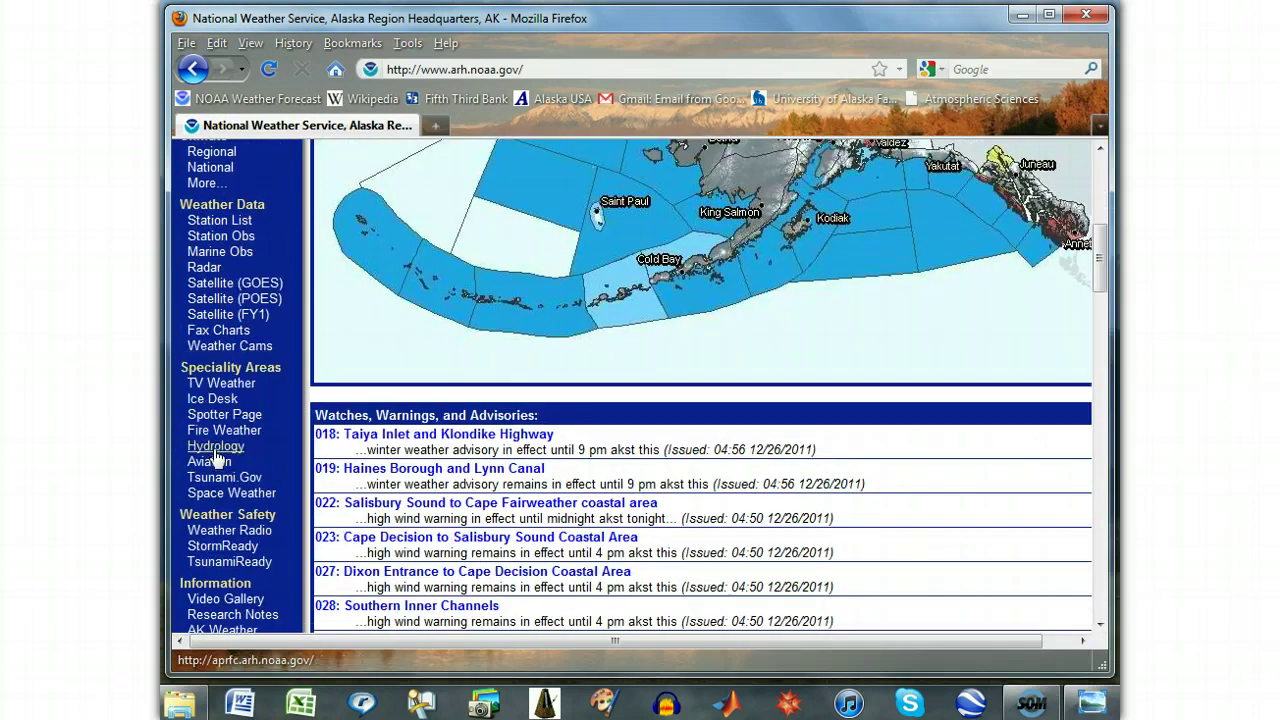
click(219, 386)
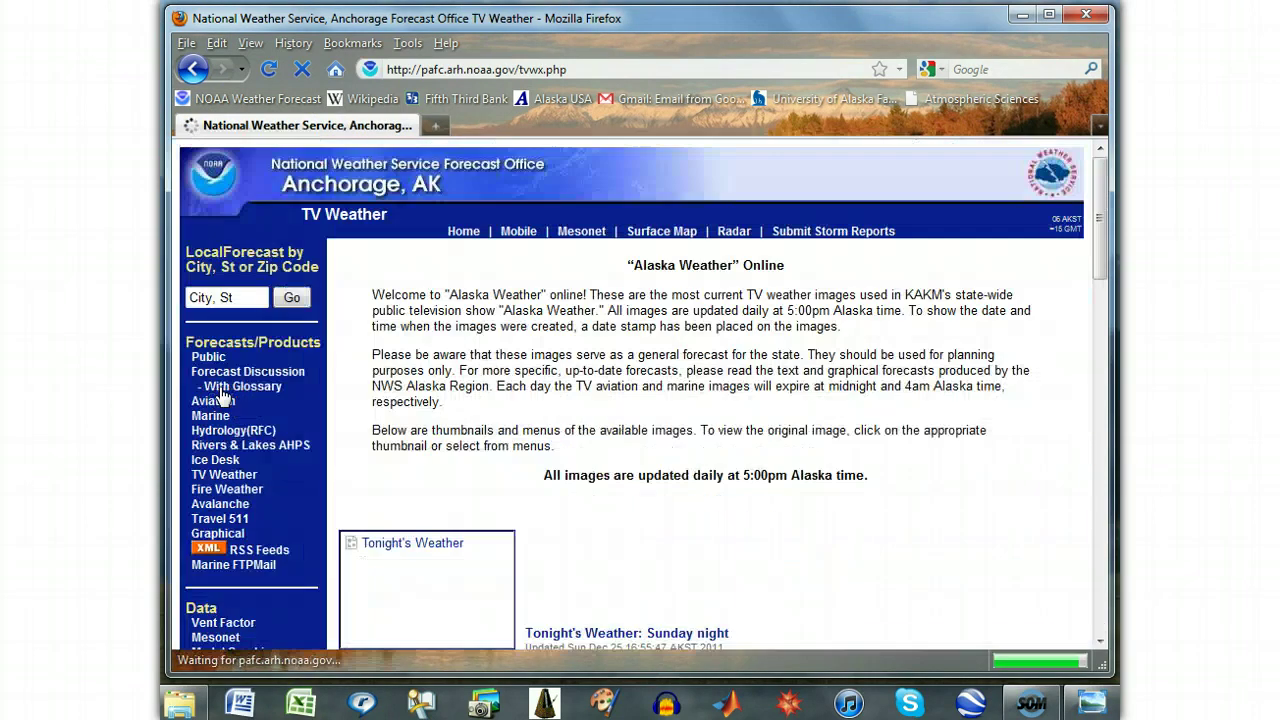
Step: Open the Observations page listed under Data
scroll(222, 397, down, 5)
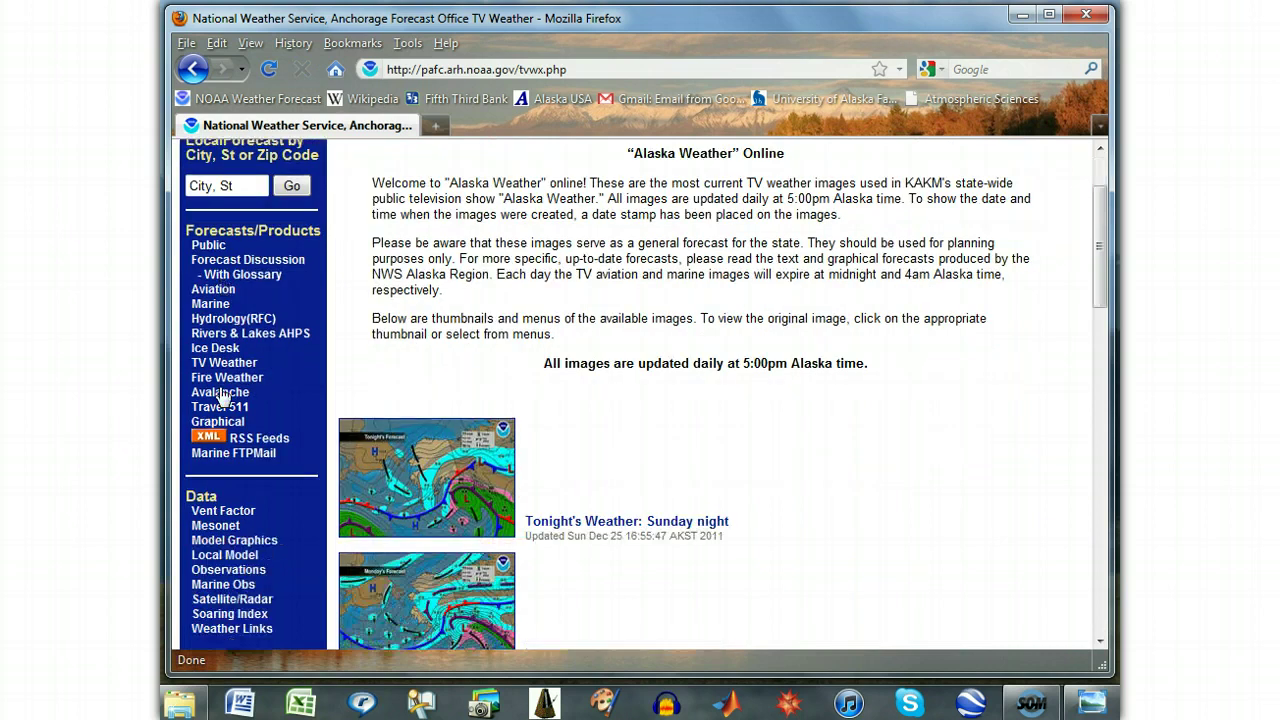
scroll(223, 399, down, 1)
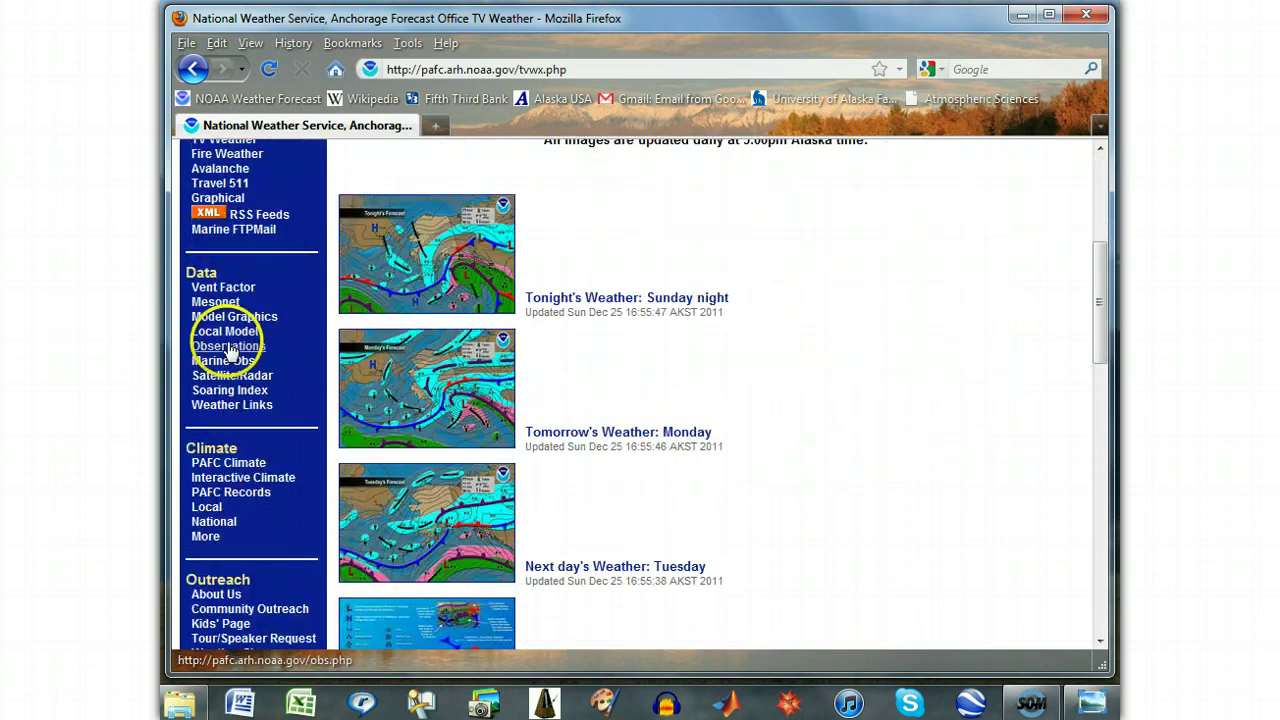
click(228, 346)
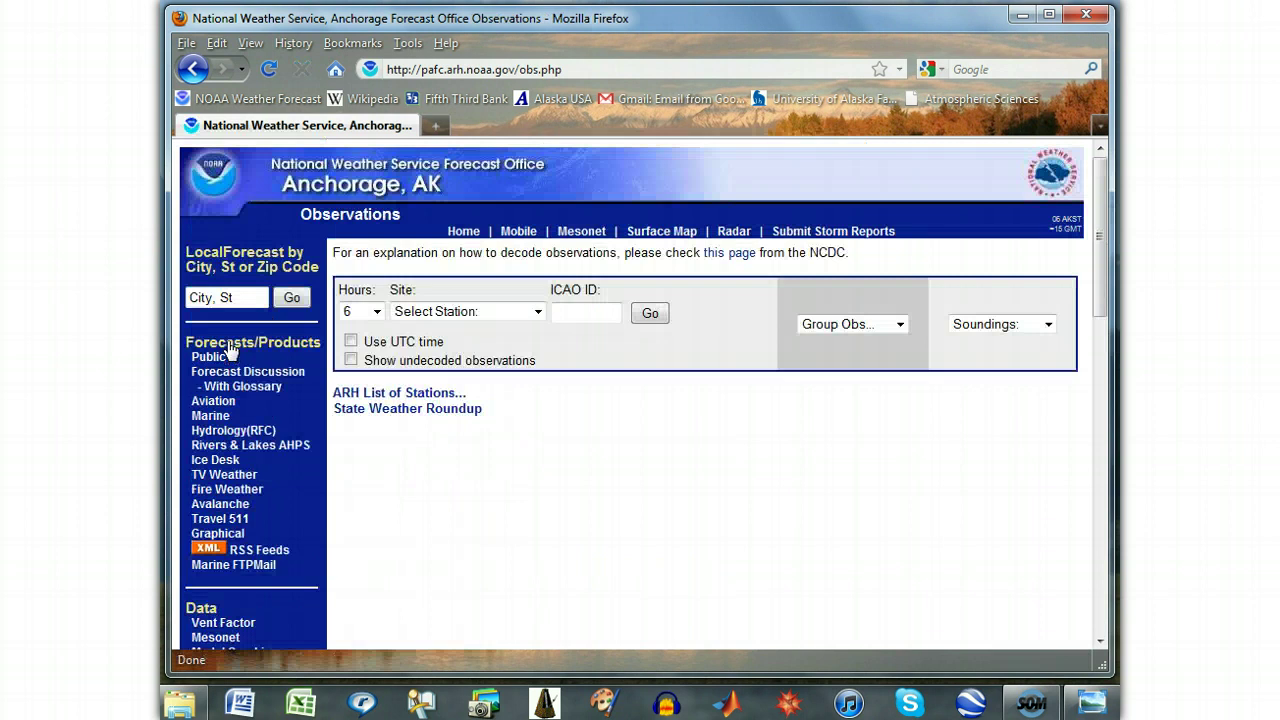
Step: Set Hours to 120 and select Fairbanks International Airport (PAFA) as the station
click(378, 312)
click(350, 532)
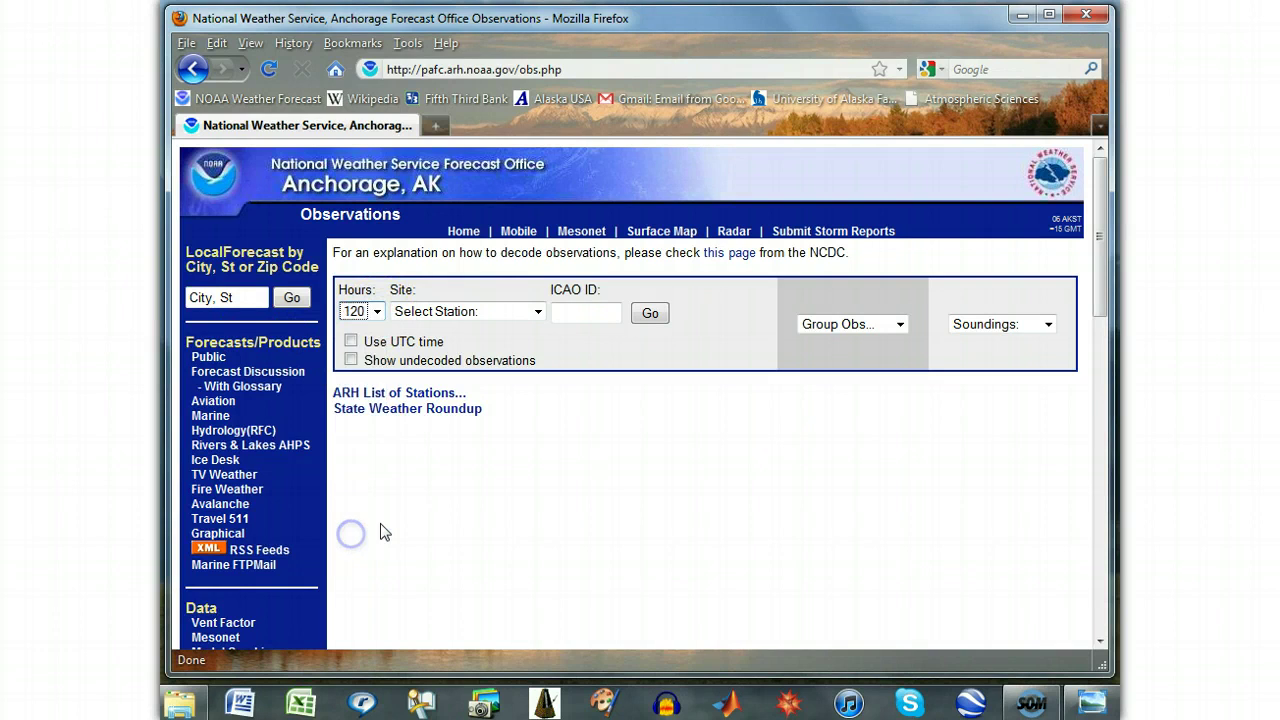
click(537, 311)
scroll(510, 428, down, 6)
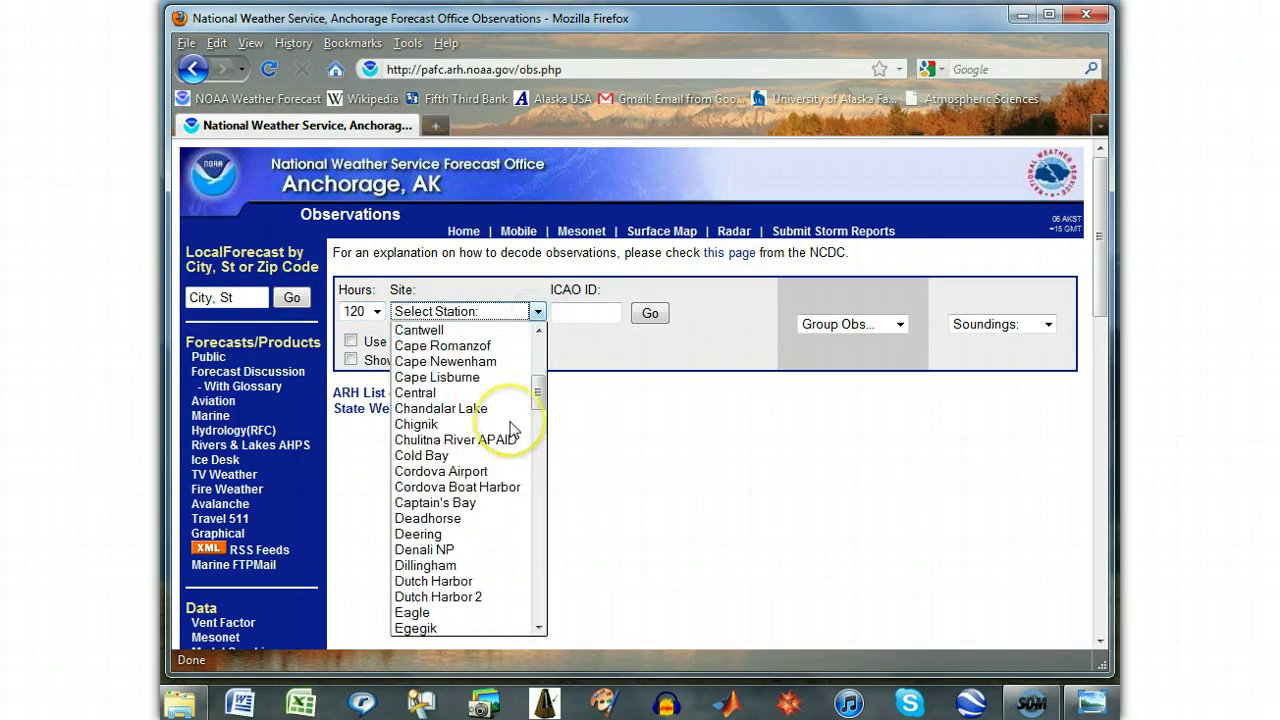
scroll(505, 440, down, 4)
click(460, 531)
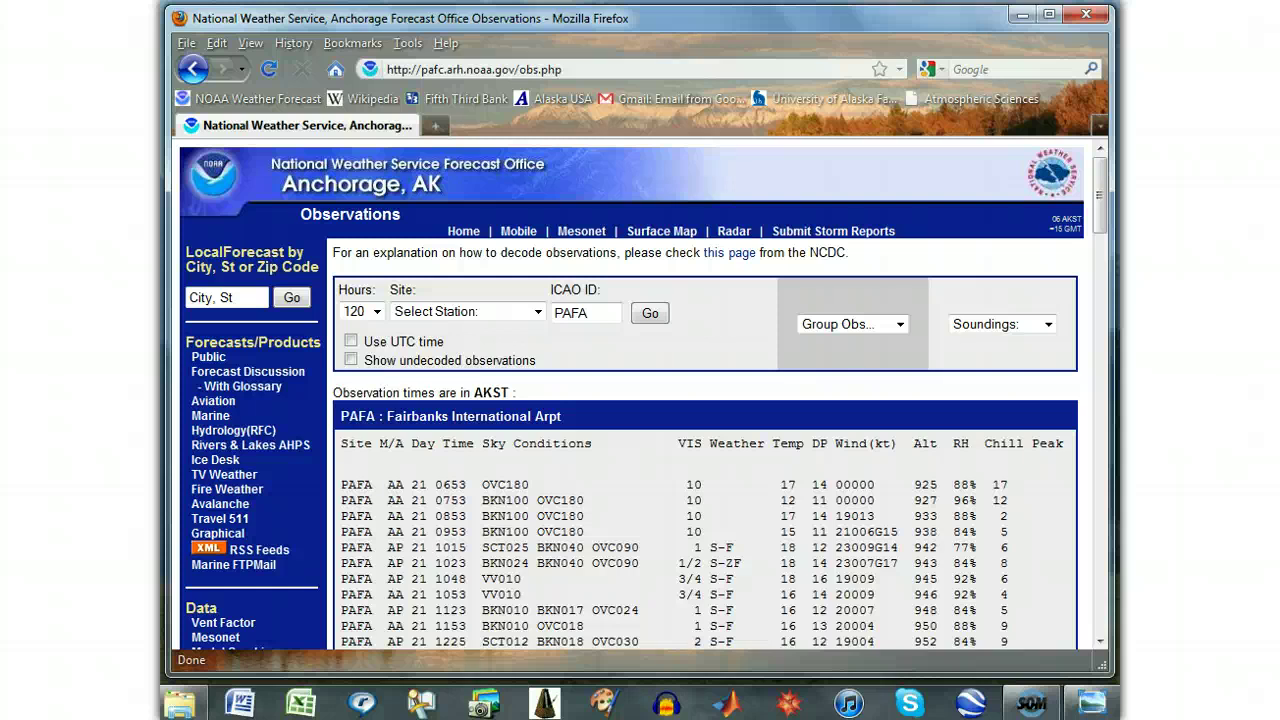
double_click(356, 484)
double_click(395, 484)
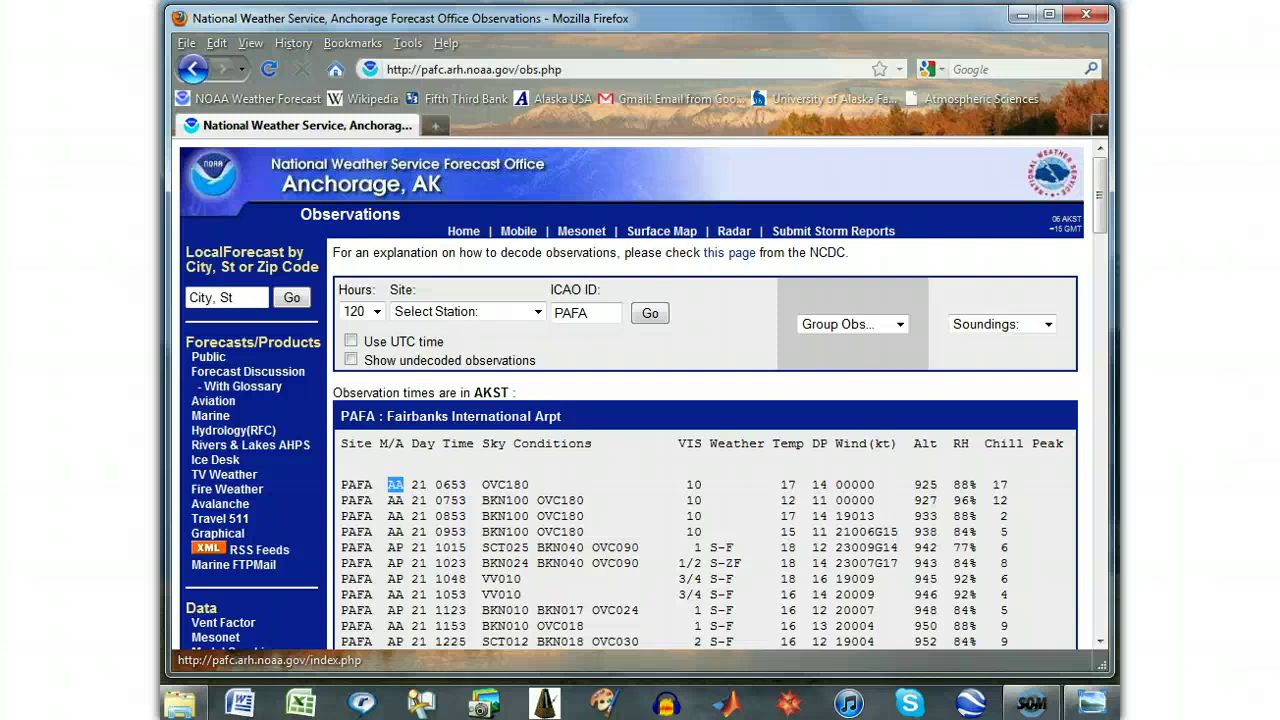
click(268, 69)
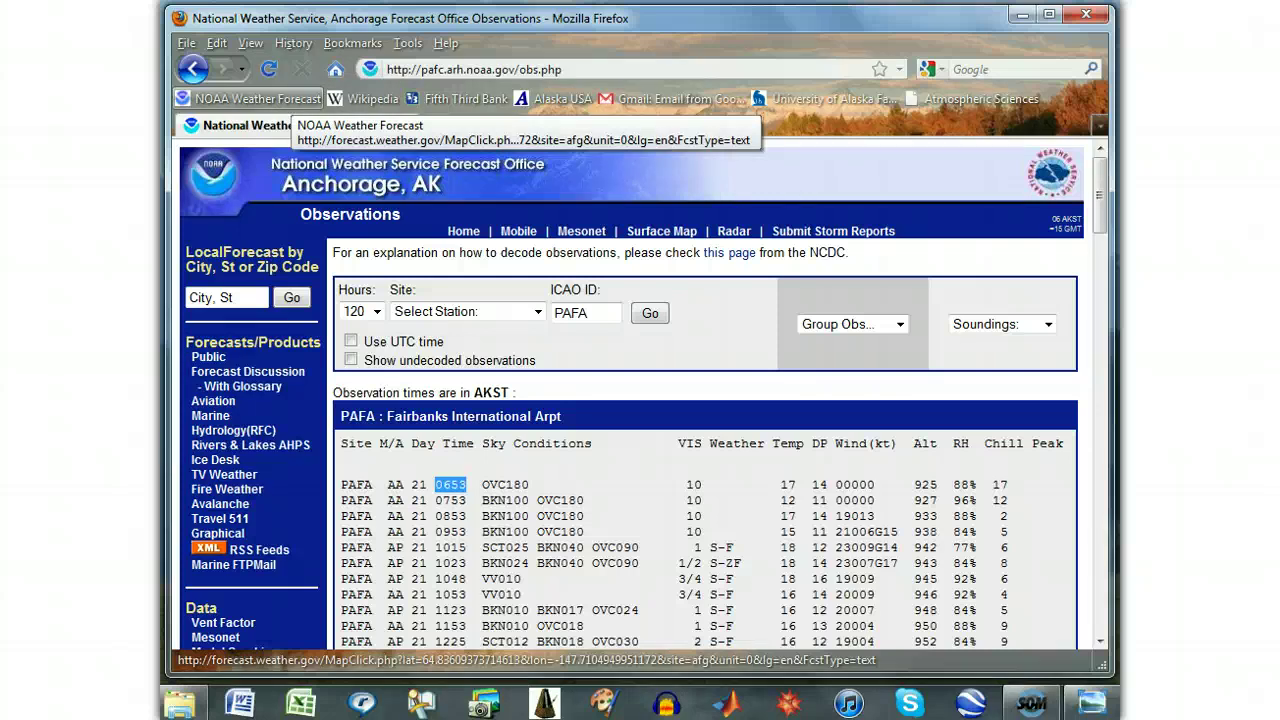
double_click(505, 484)
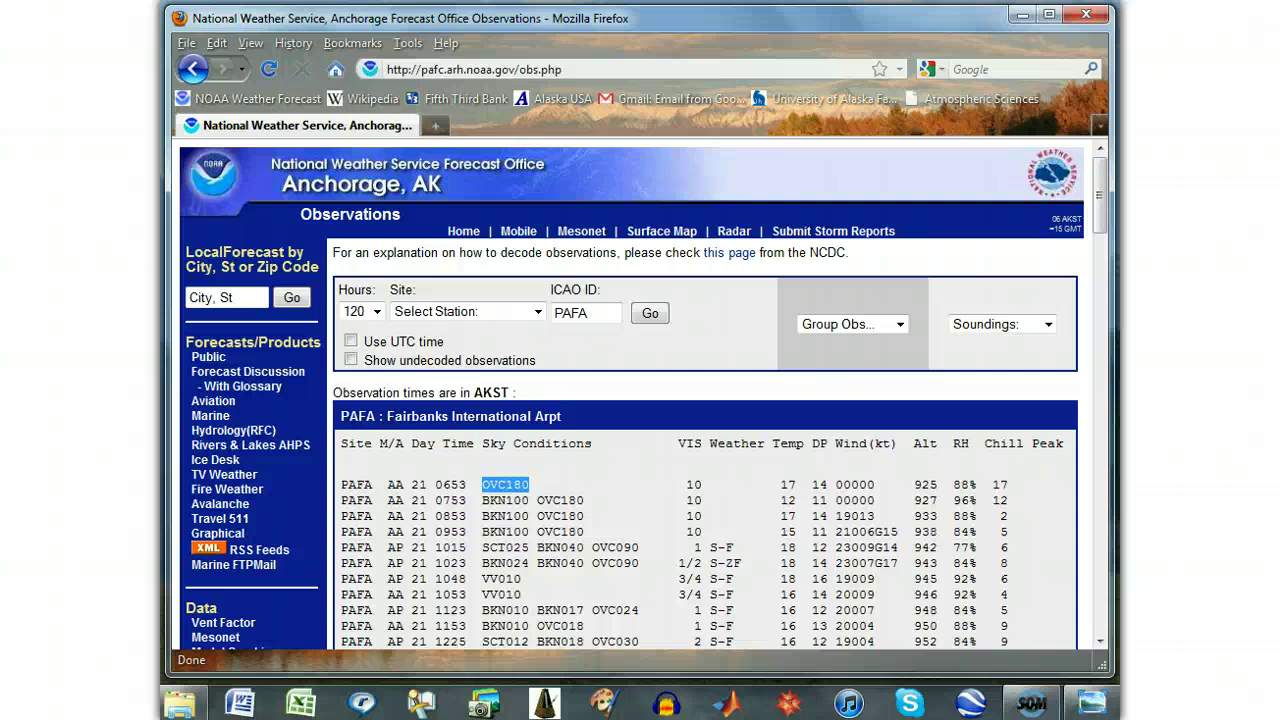
double_click(694, 484)
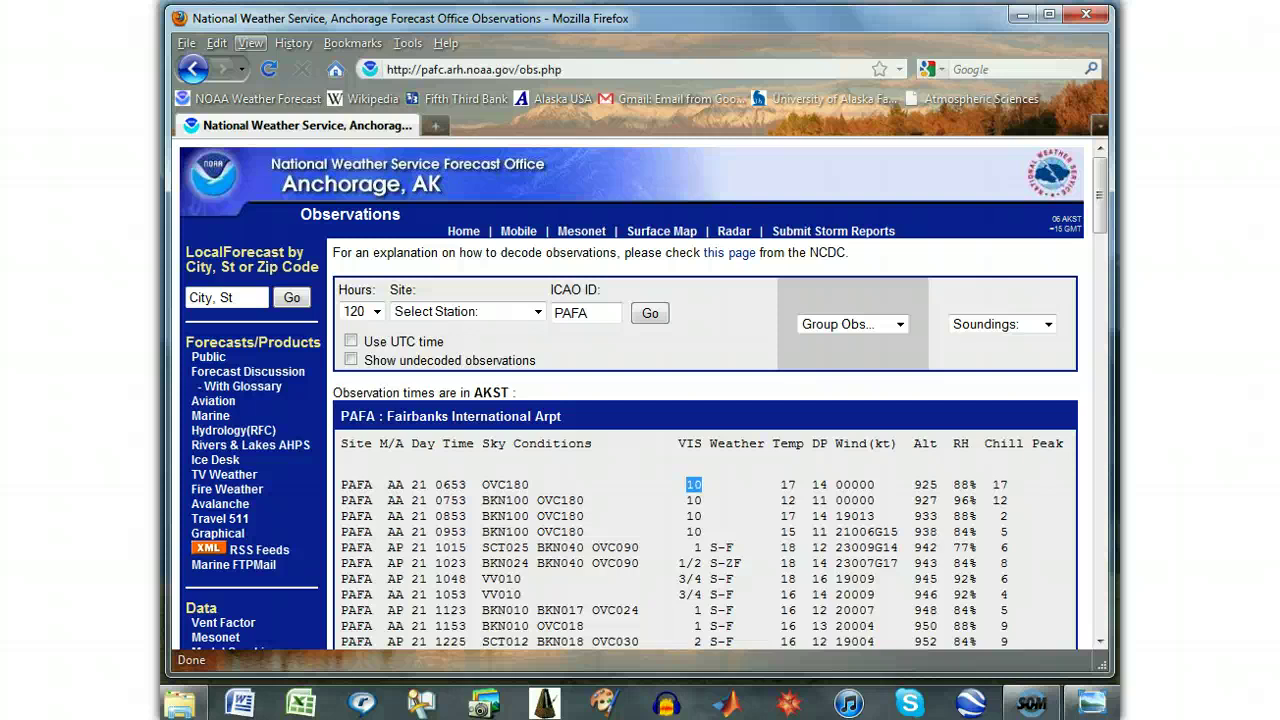
drag(718, 485, 757, 485)
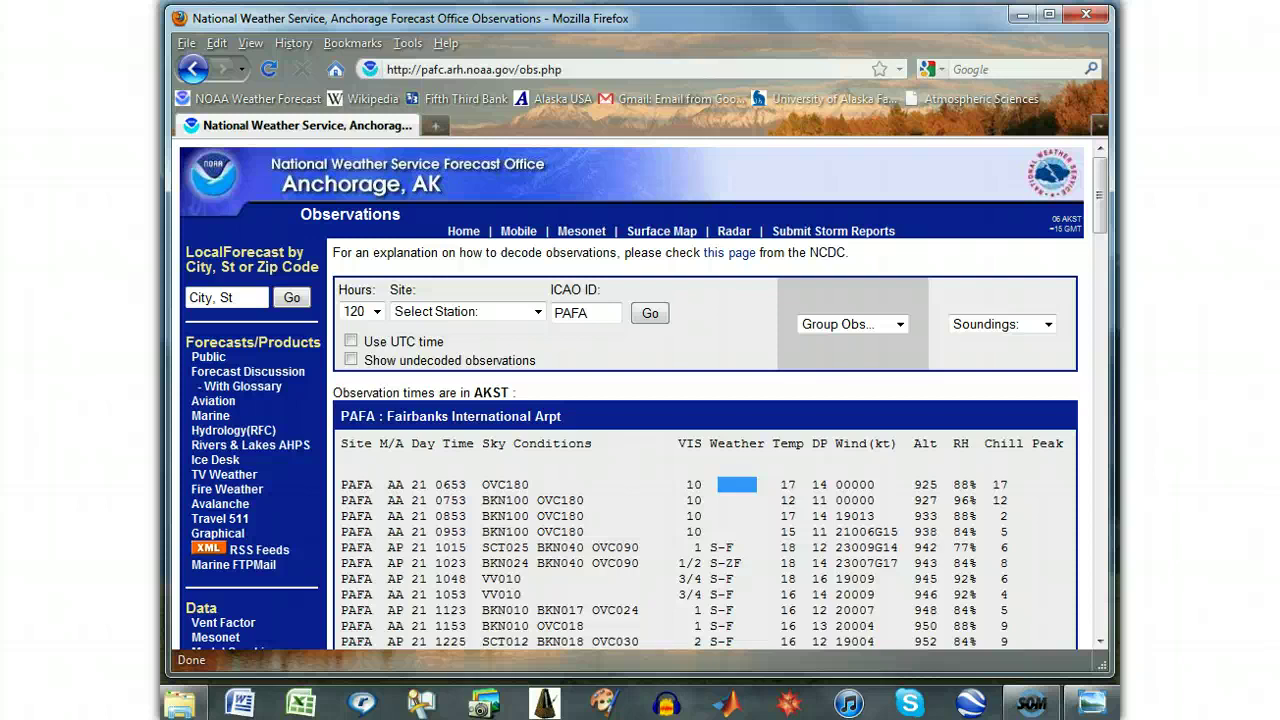
double_click(788, 484)
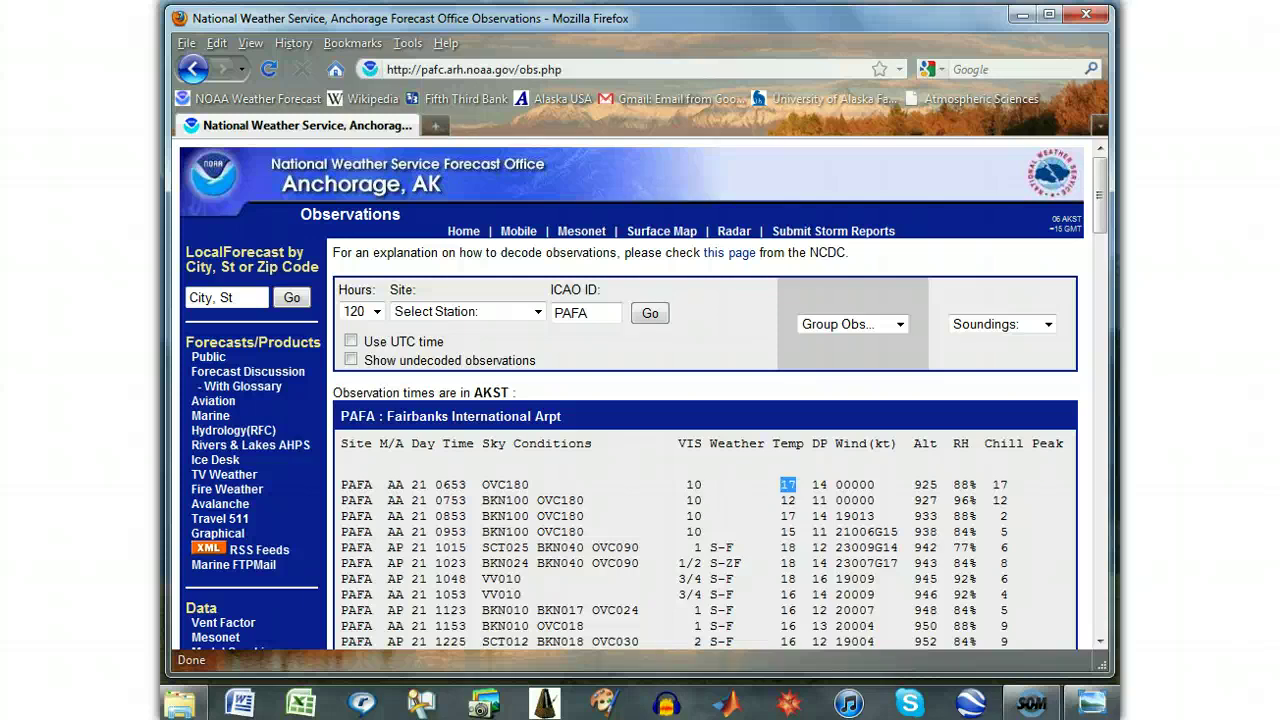
double_click(819, 484)
double_click(855, 484)
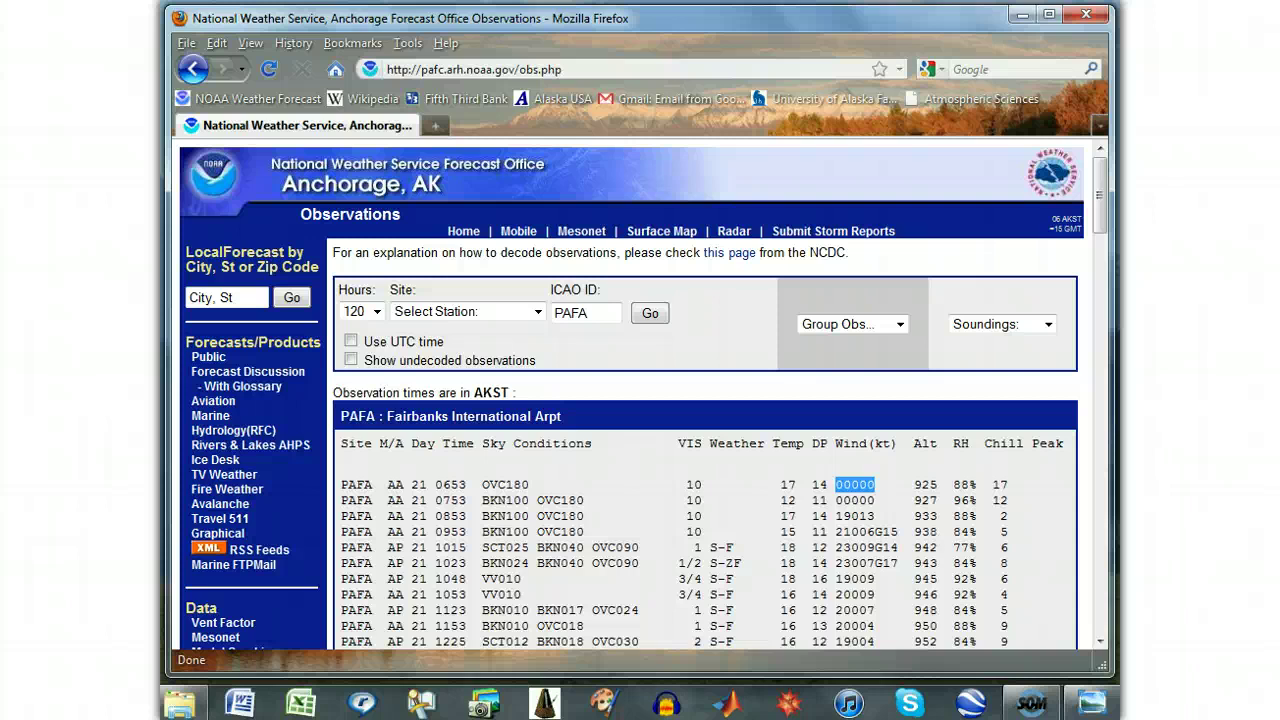
double_click(925, 484)
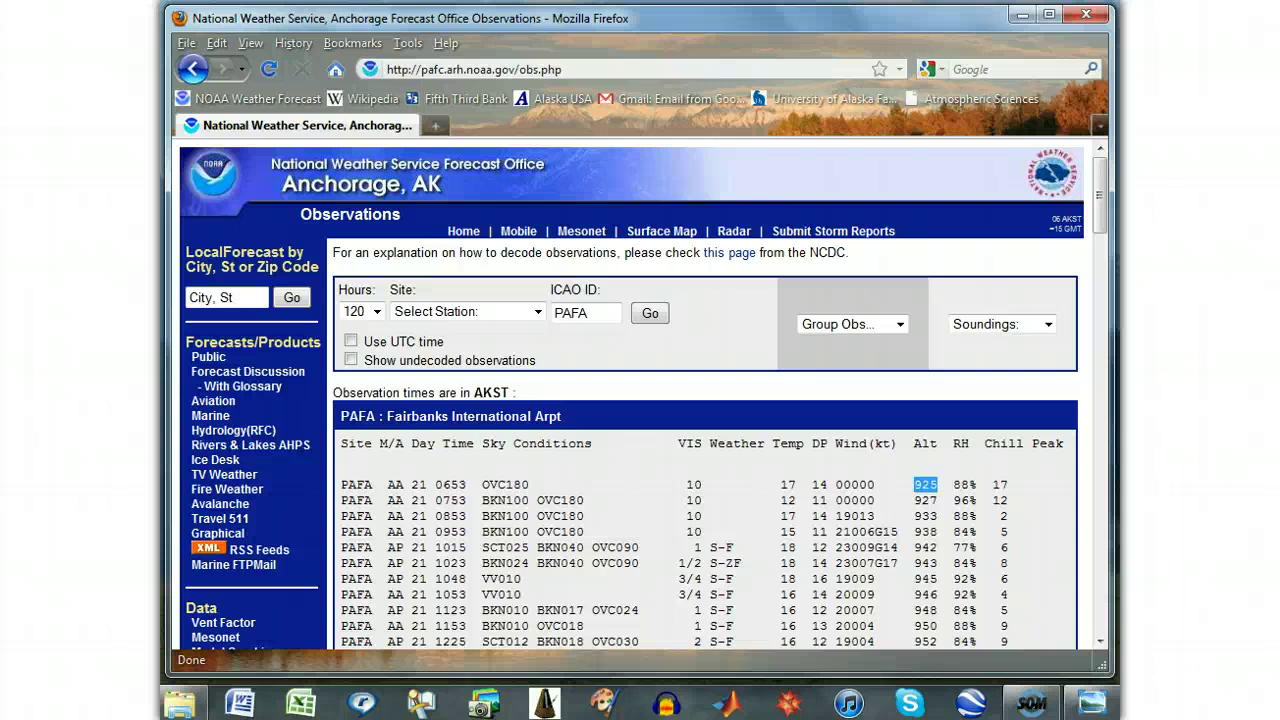
double_click(964, 484)
double_click(1000, 484)
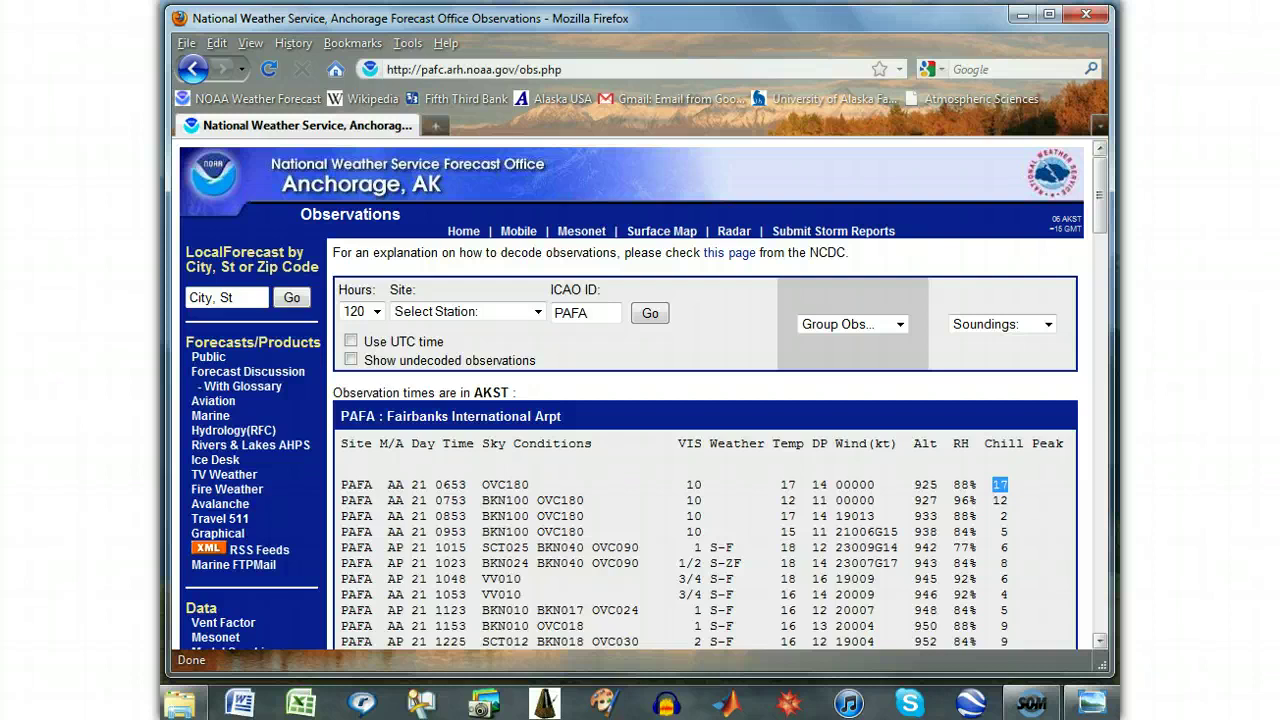
double_click(1035, 484)
click(1035, 484)
scroll(614, 443, down, 20)
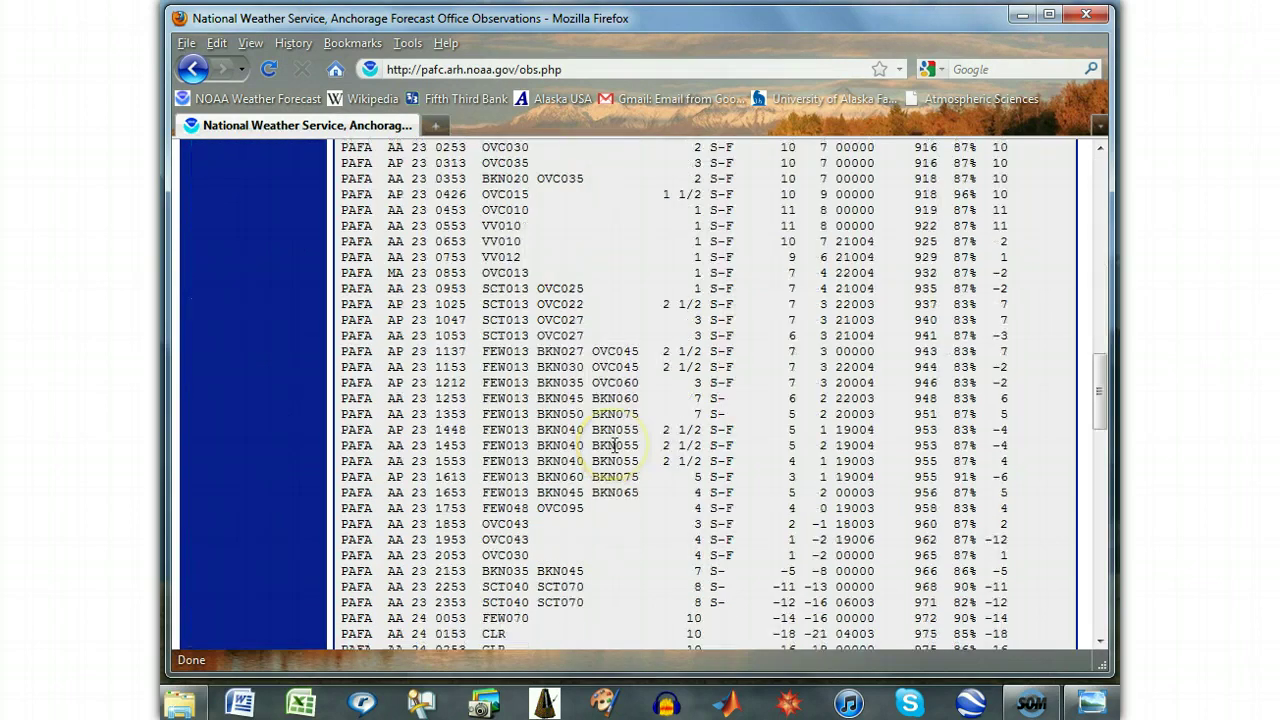
scroll(614, 443, down, 5)
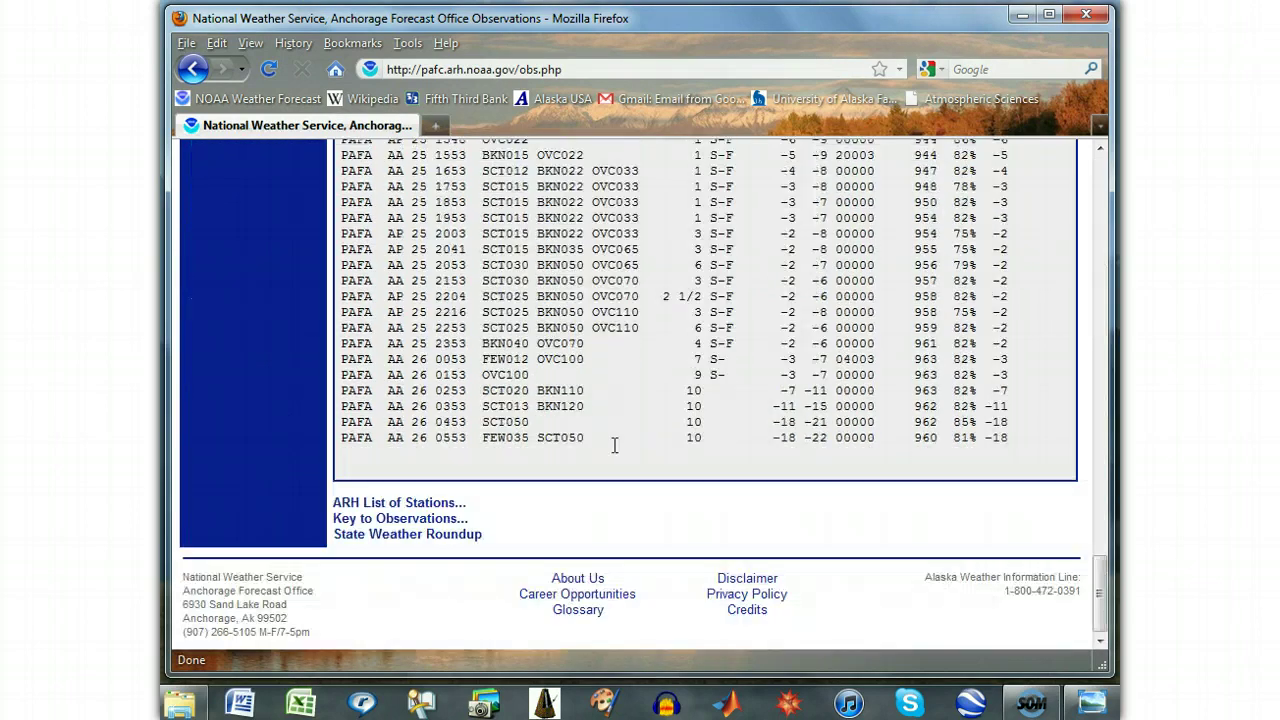
click(446, 519)
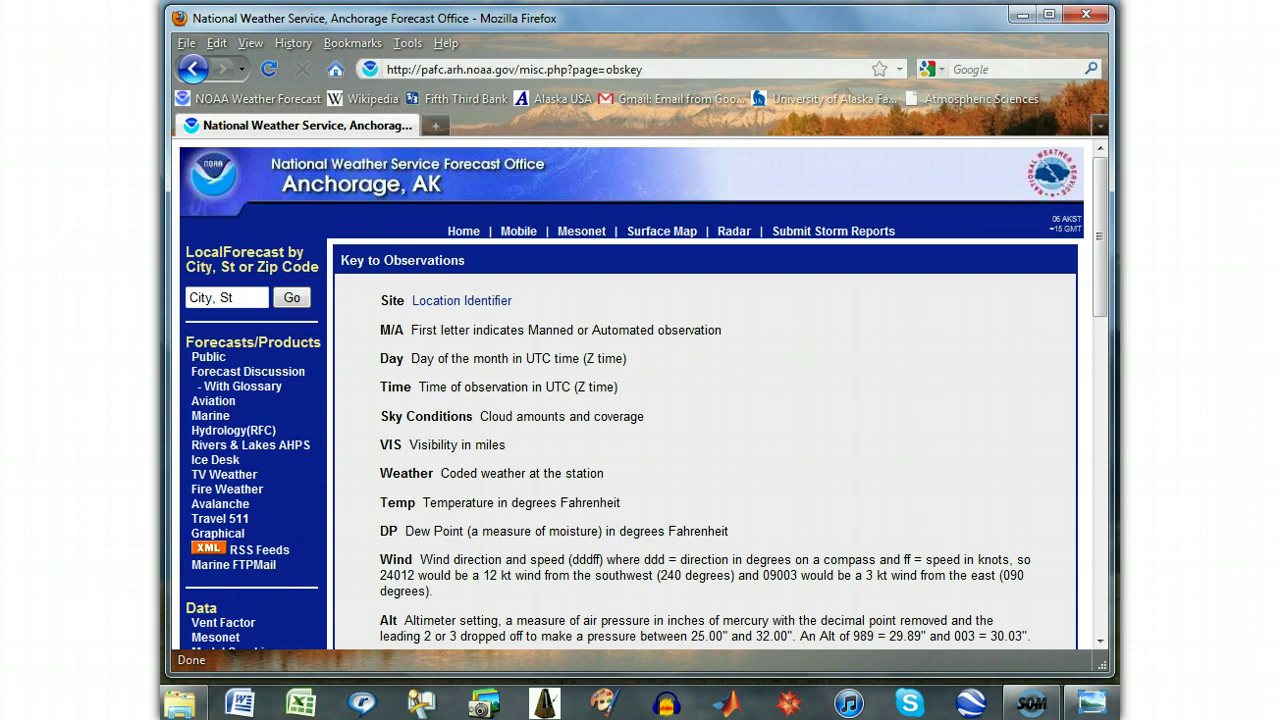
key(alt+Left)
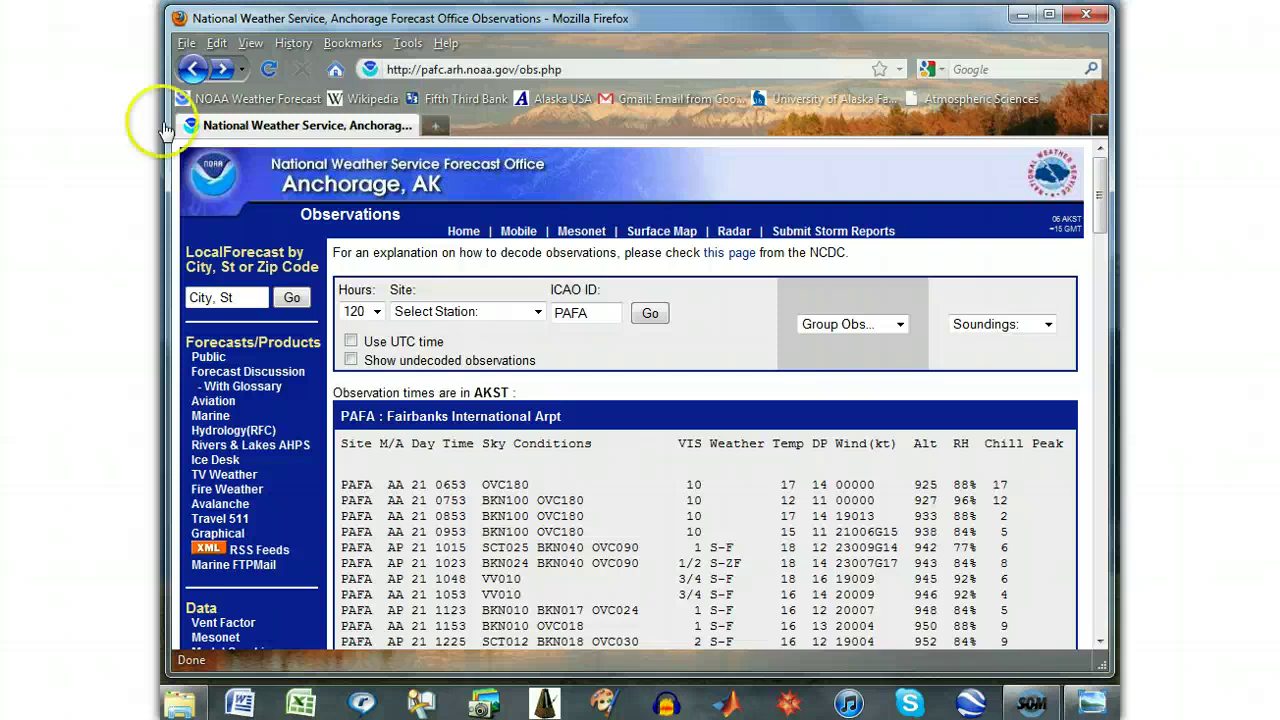
Step: Select the PAFA observation rows from 22 0053 through 24 2353 and copy them
scroll(519, 323, down, 10)
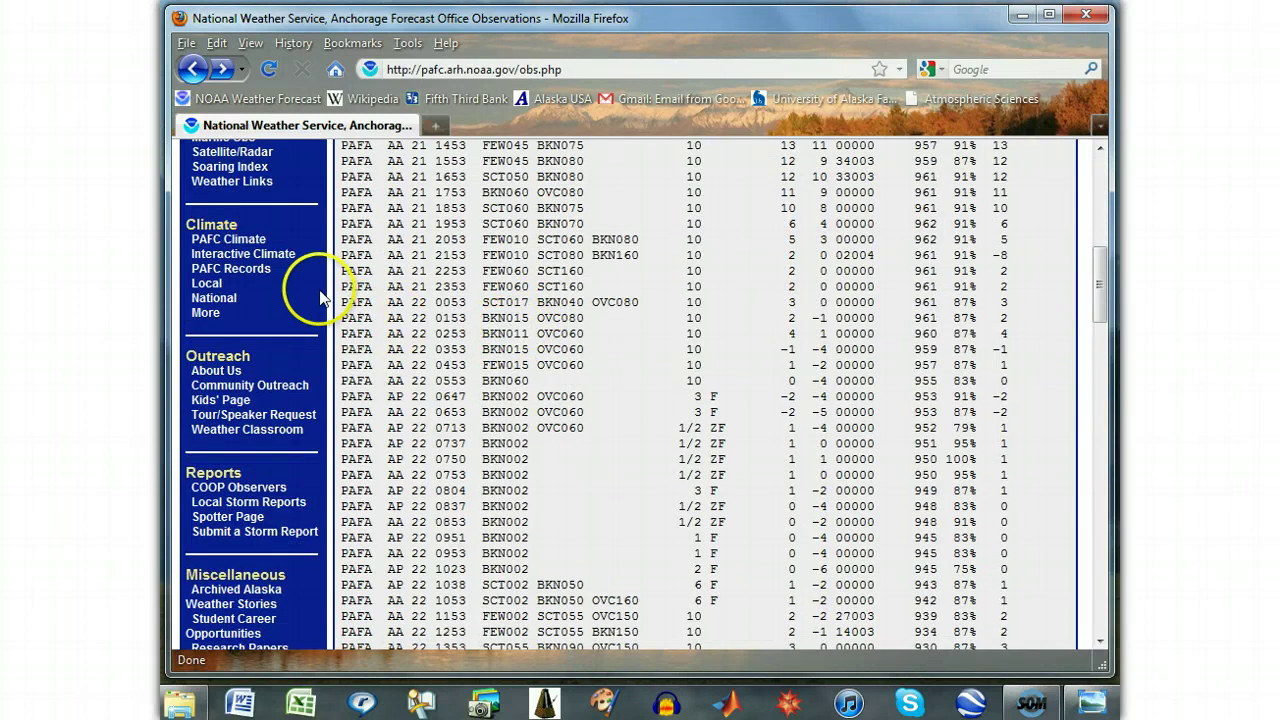
drag(343, 300, 1049, 415)
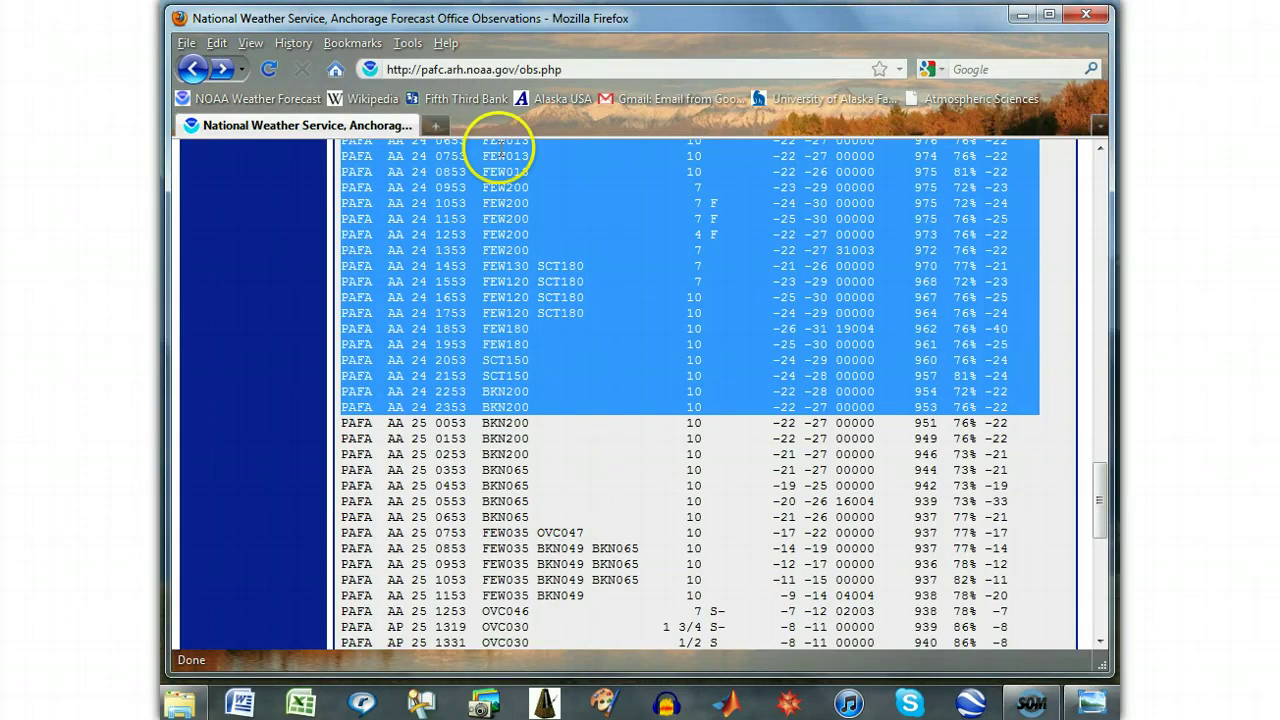
click(216, 45)
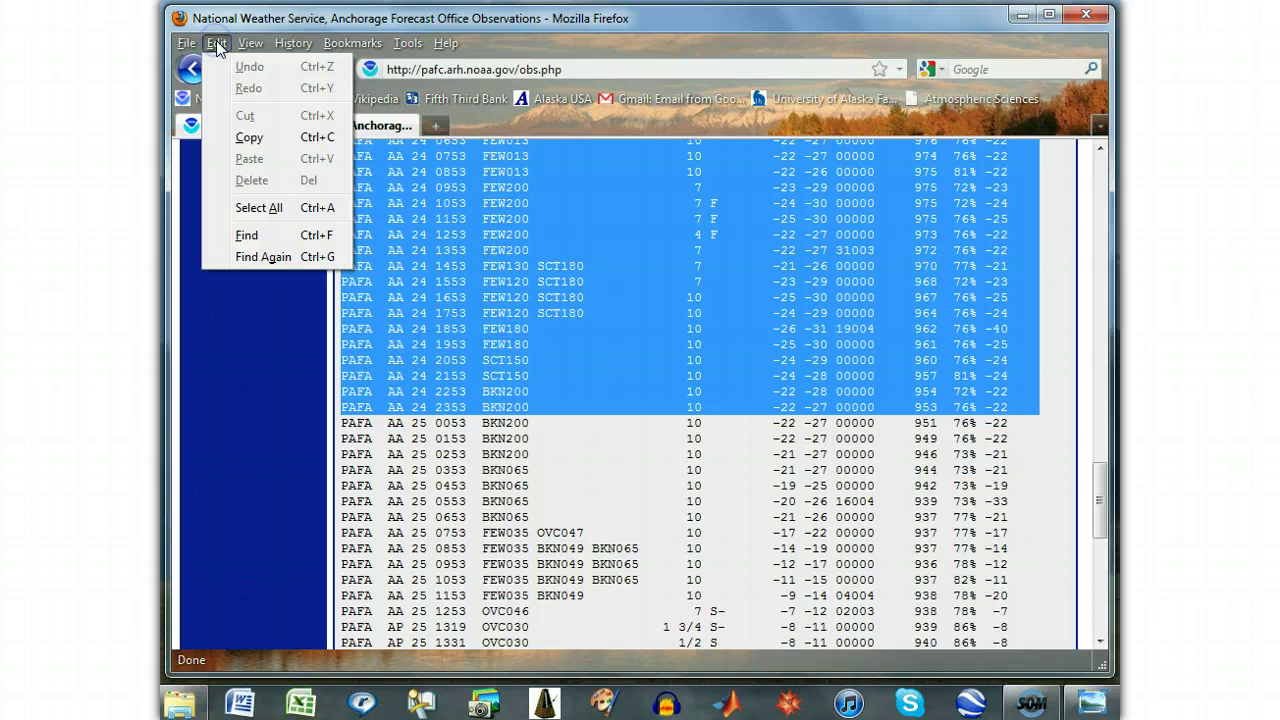
click(245, 134)
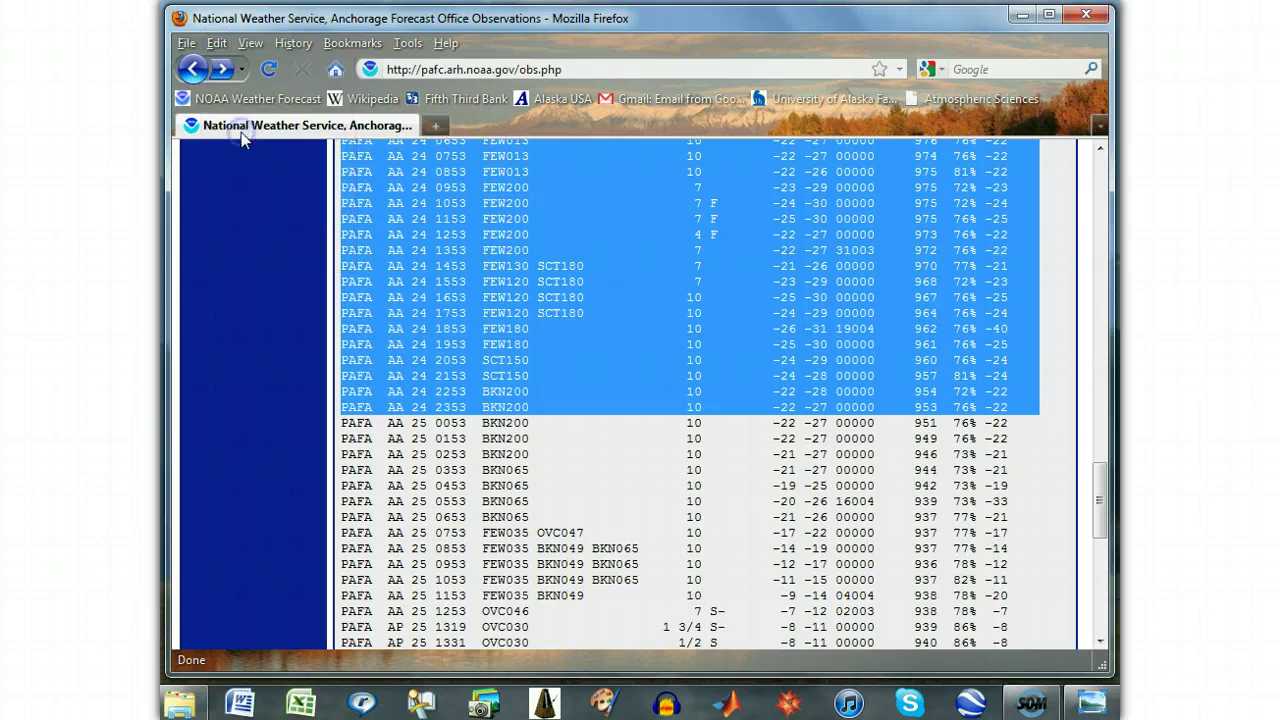
right_click(616, 302)
click(650, 319)
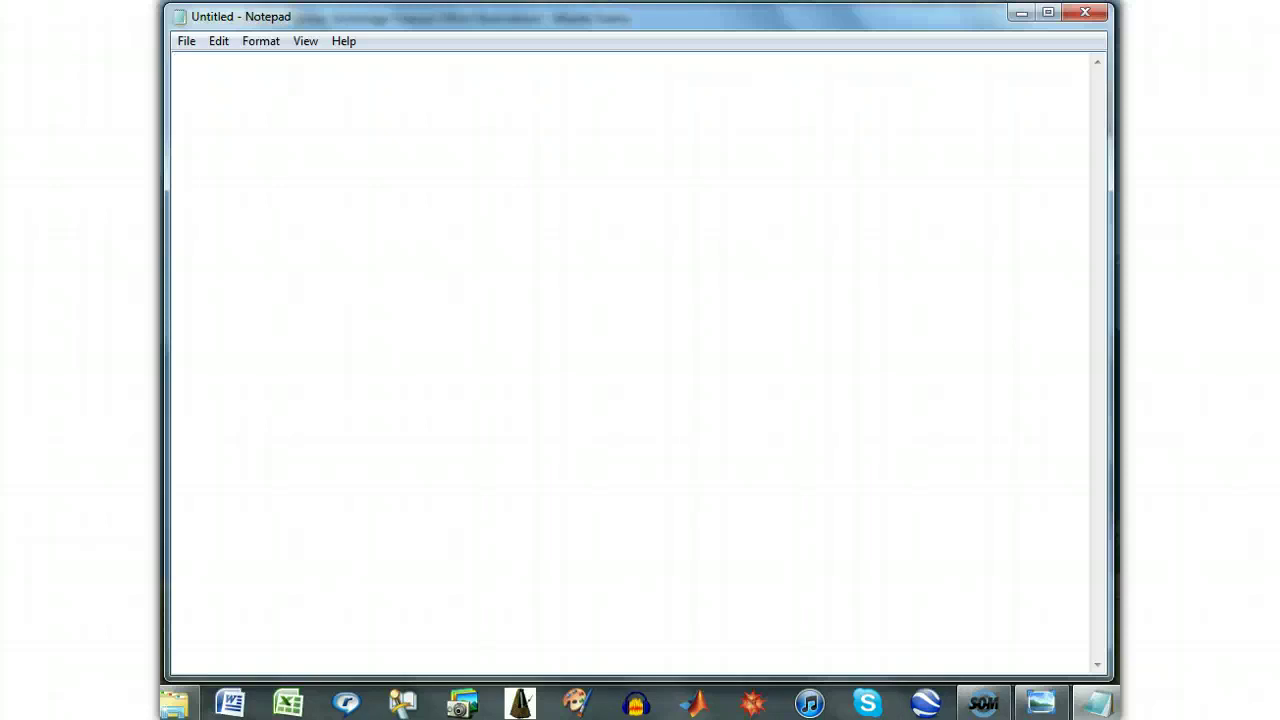
key(ctrl+v)
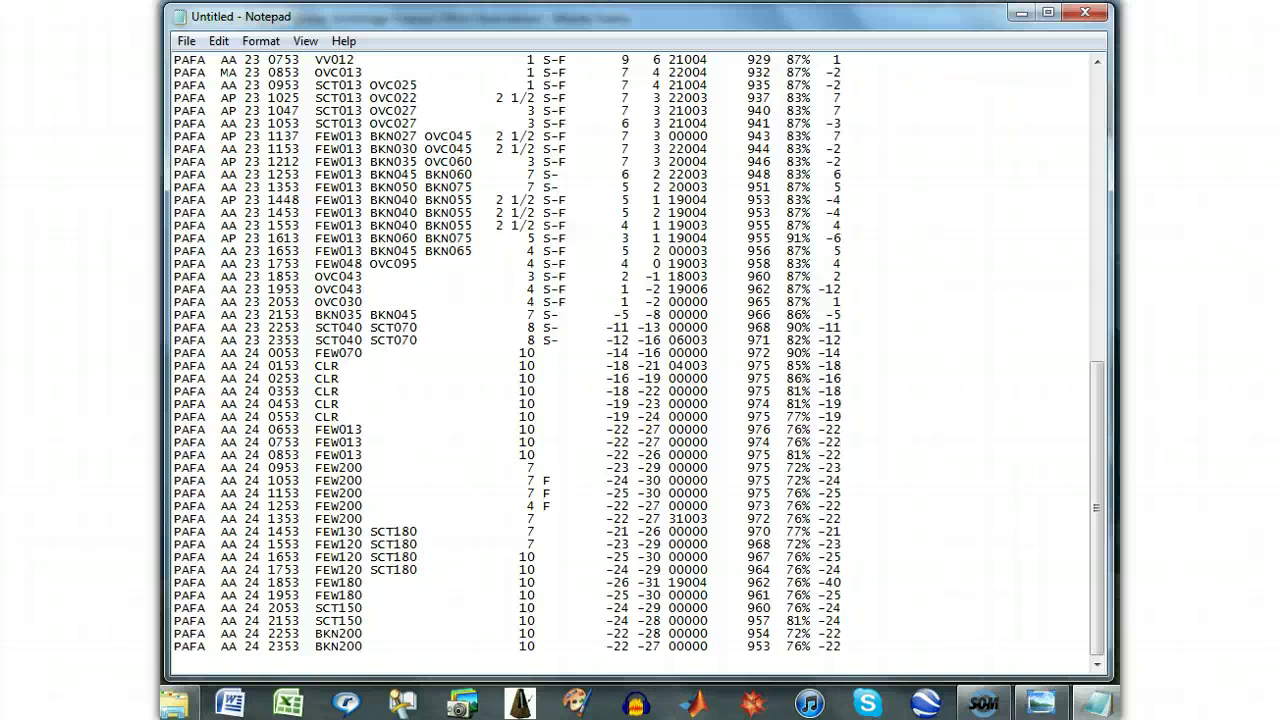
click(185, 41)
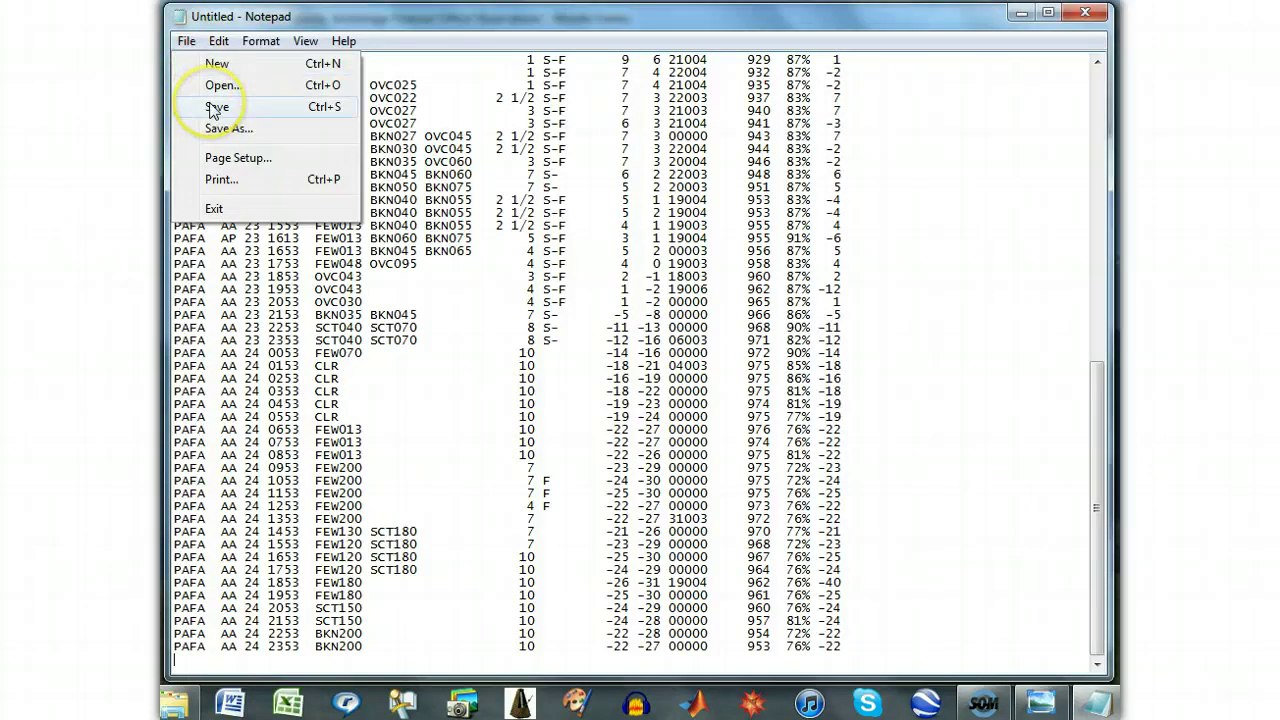
click(213, 106)
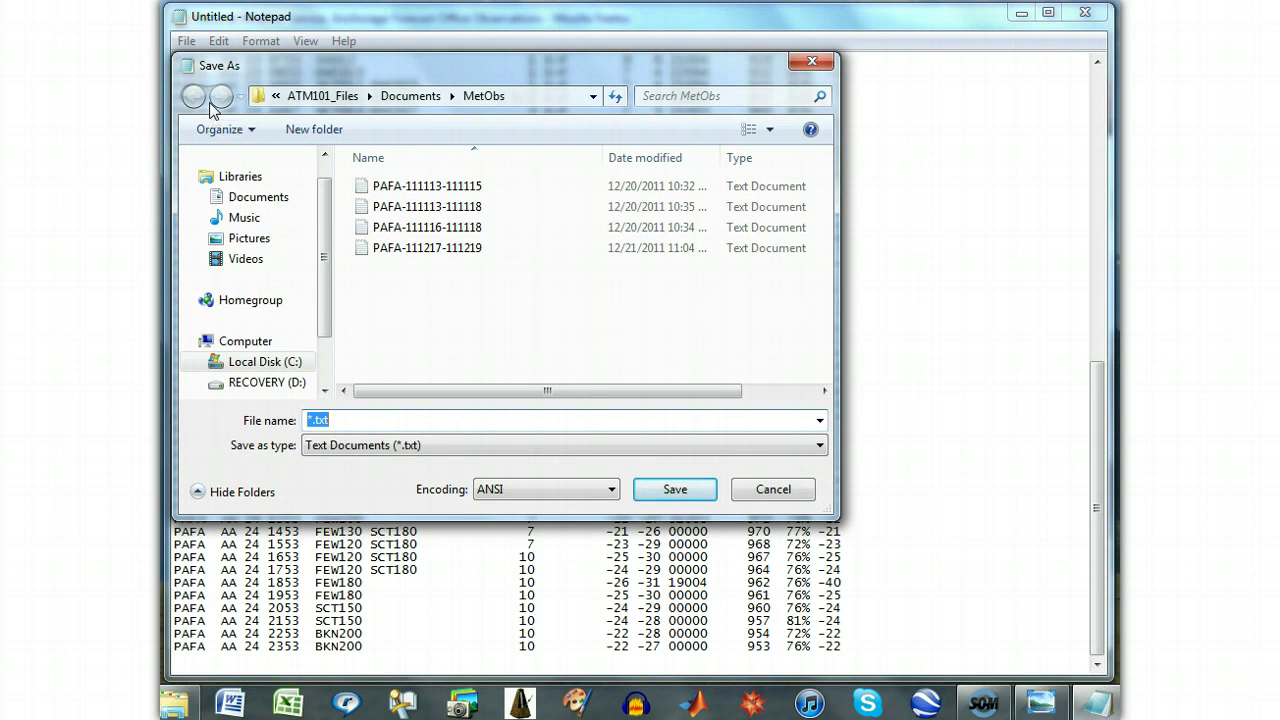
key(ctrl+v)
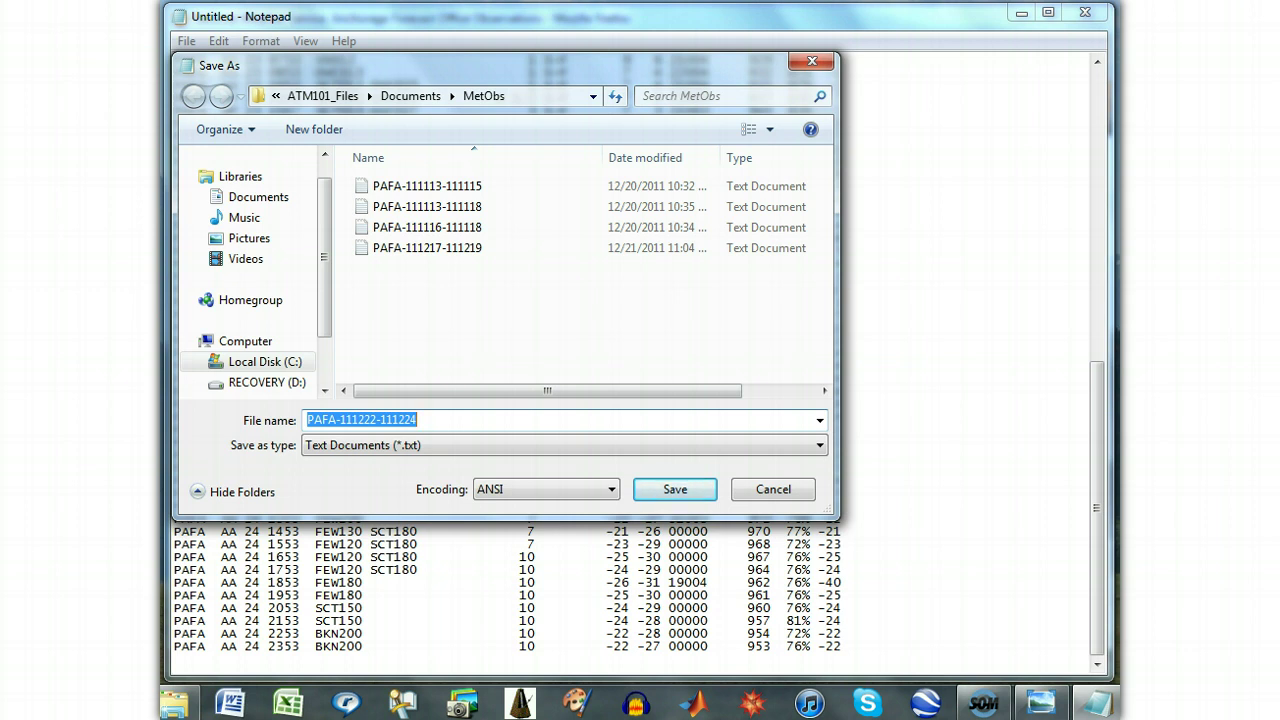
click(674, 489)
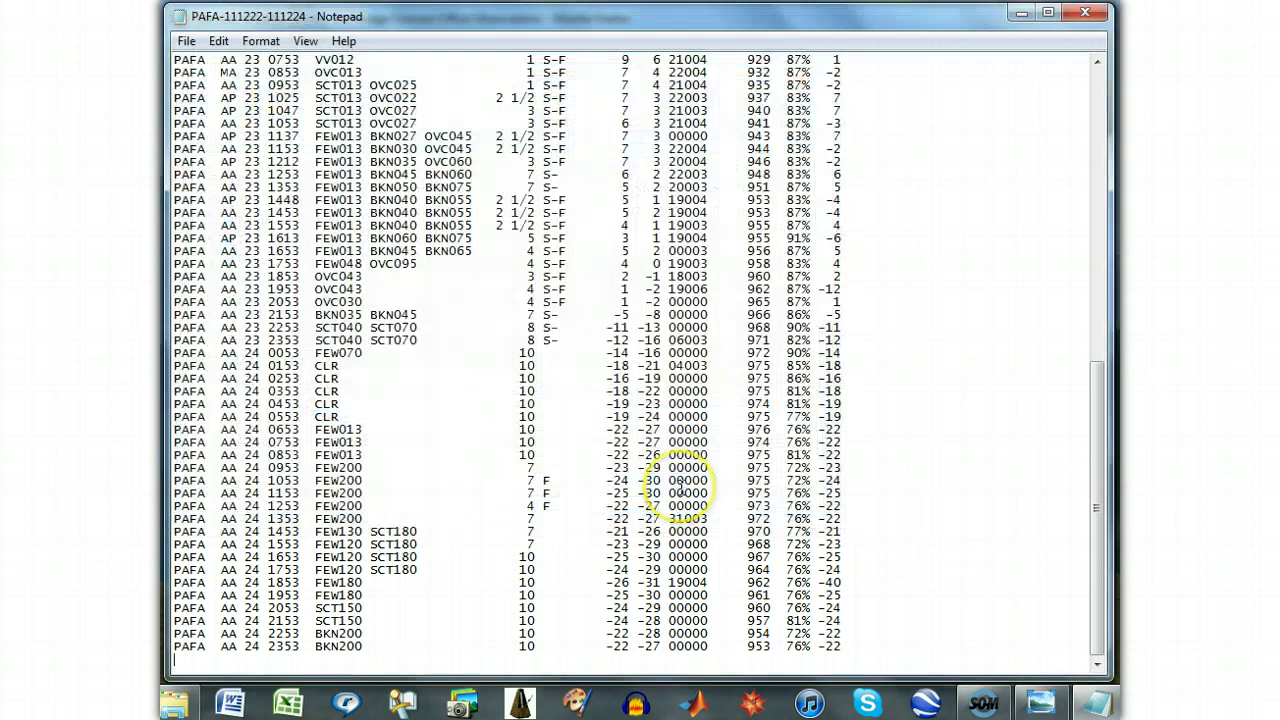